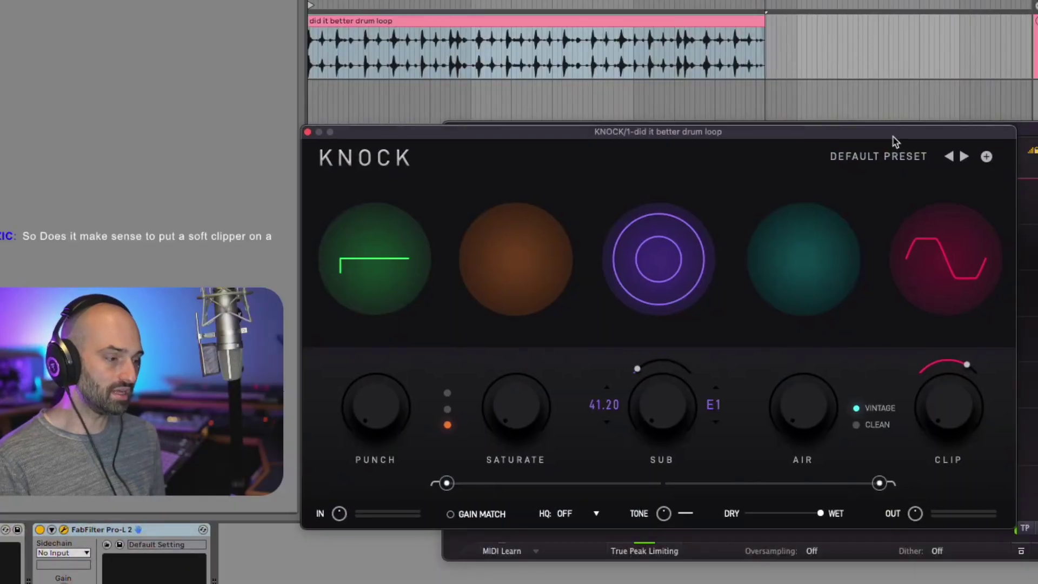
Move the Knock plug-in window up toward the top of the screen
{"action": "left_click_drag", "start_coordinate": [893, 140], "coordinate": [903, 28]}
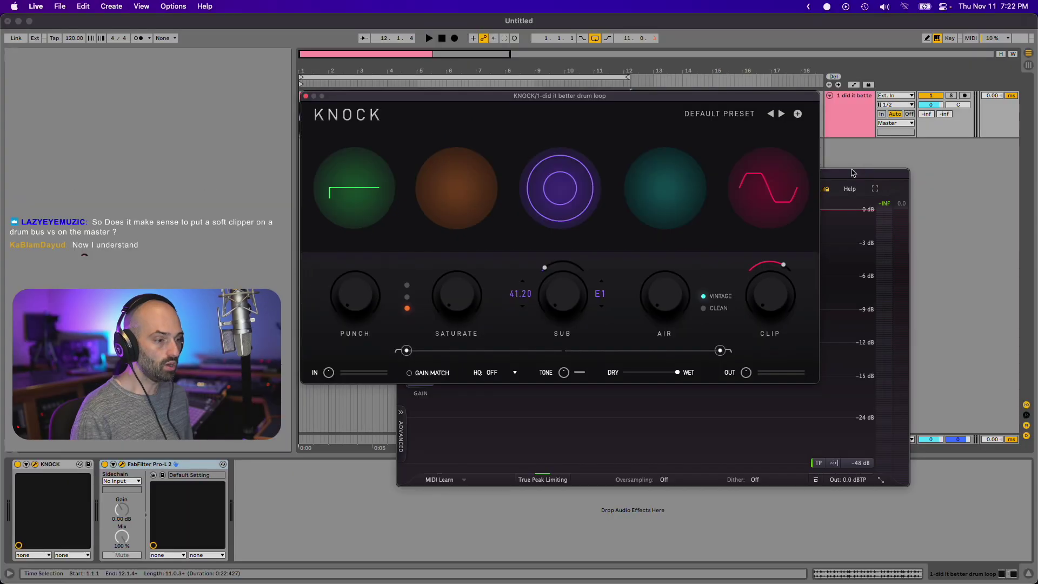
Bring the Pro-L 2 limiter window forward and reposition it
{"action": "left_click_drag", "start_coordinate": [1037, 135], "coordinate": [1037, 133]}
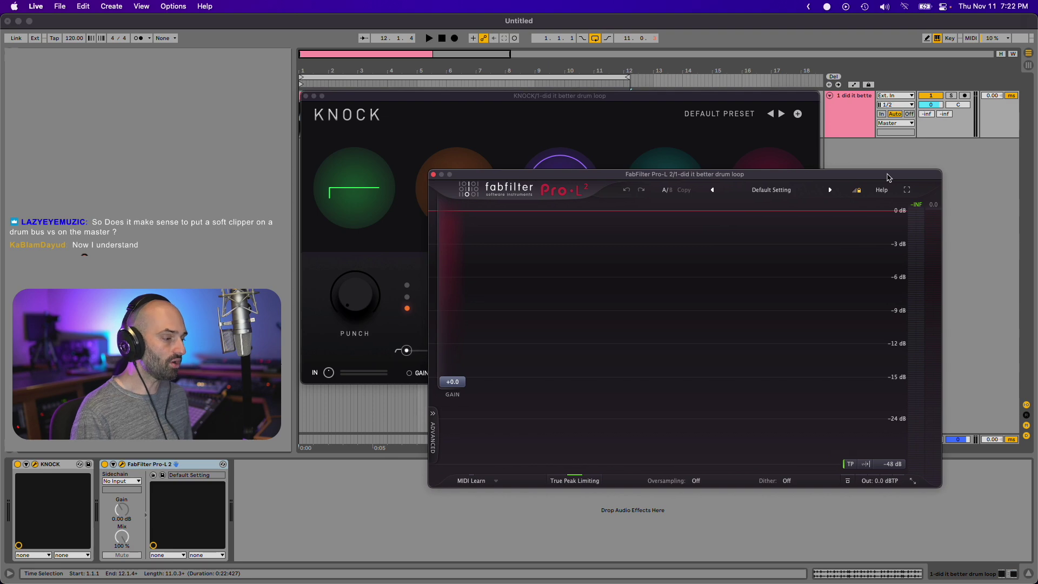
{"action": "left_click_drag", "start_coordinate": [888, 177], "coordinate": [908, 191]}
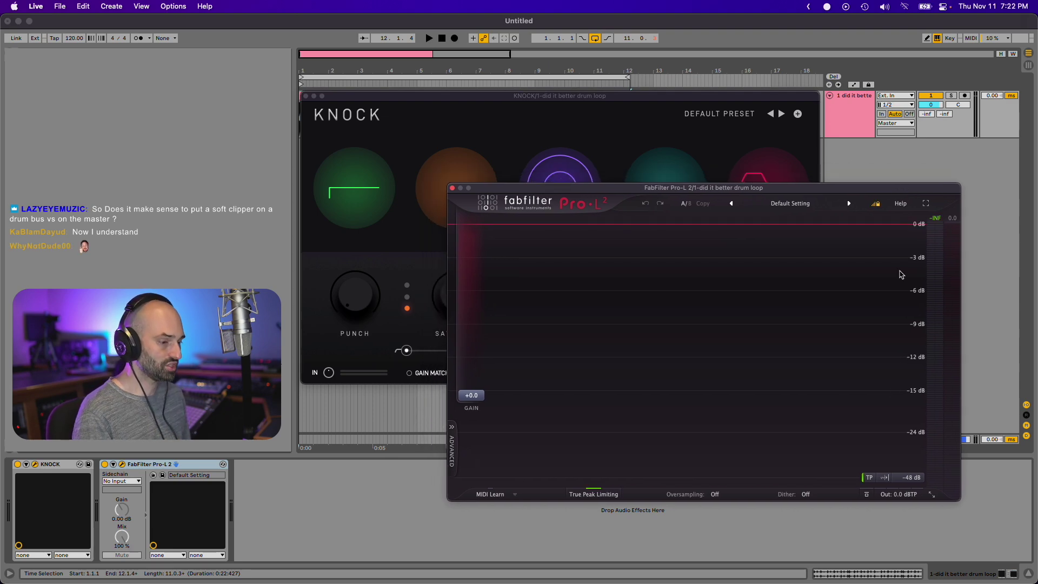
{"action": "left_click_drag", "start_coordinate": [908, 459], "coordinate": [910, 461]}
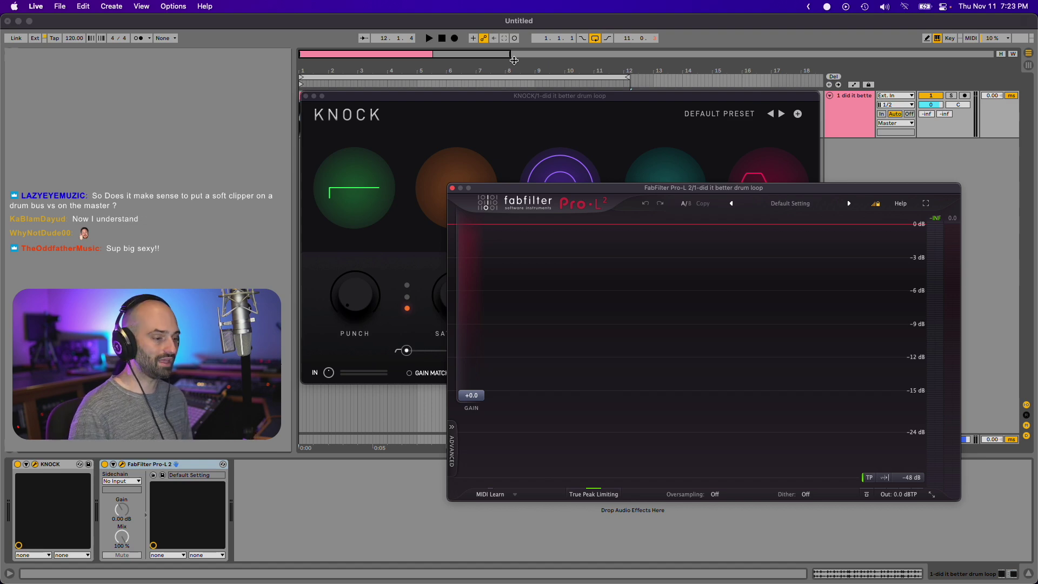
Move the Knock window lower beside Pro-L 2, then start the drum loop playing
{"action": "left_click", "coordinate": [700, 103]}
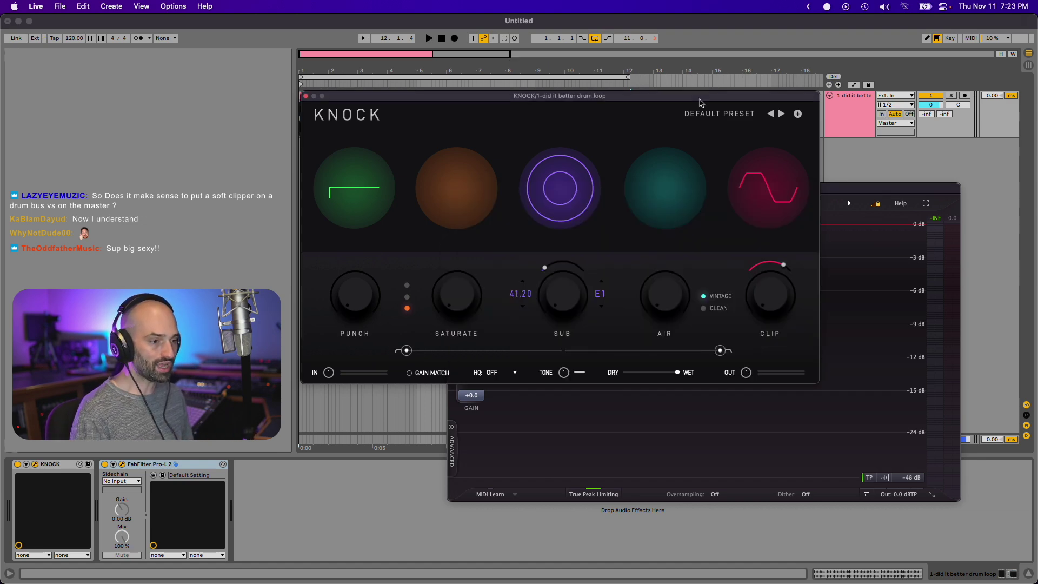
{"action": "left_click_drag", "start_coordinate": [697, 102], "coordinate": [702, 160]}
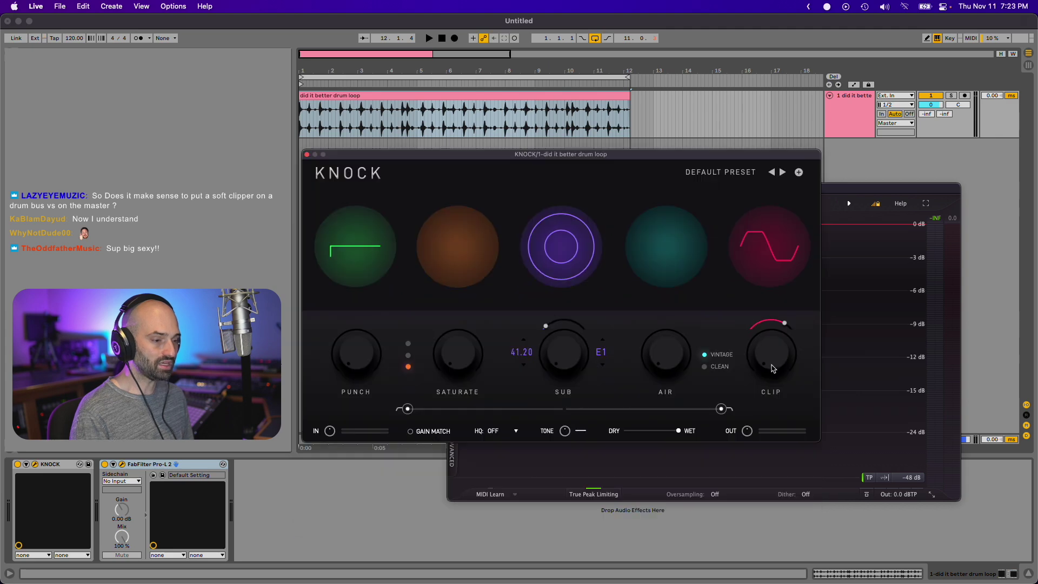
{"action": "left_click", "coordinate": [854, 193]}
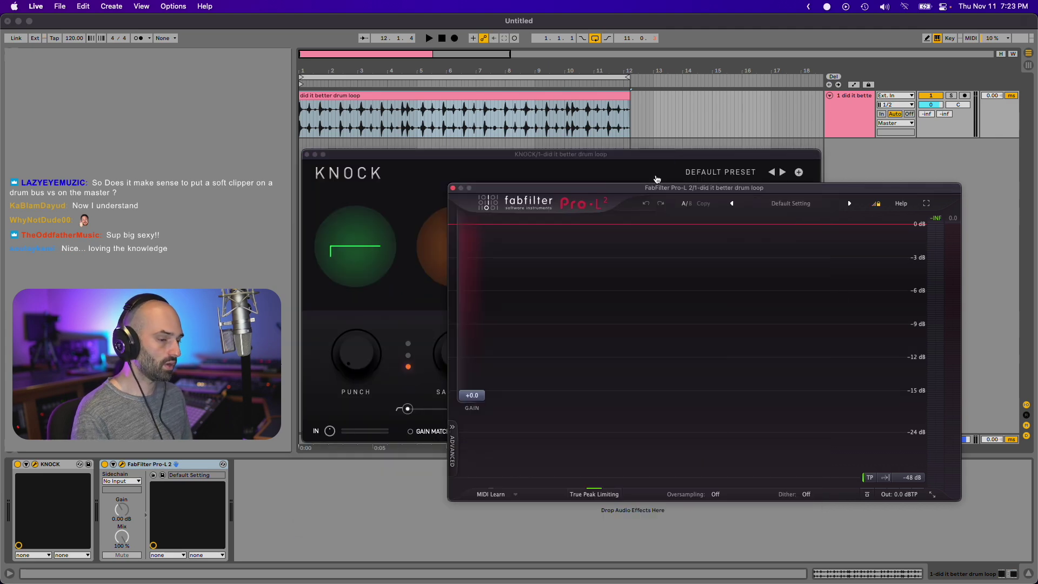
{"action": "key", "text": "space"}
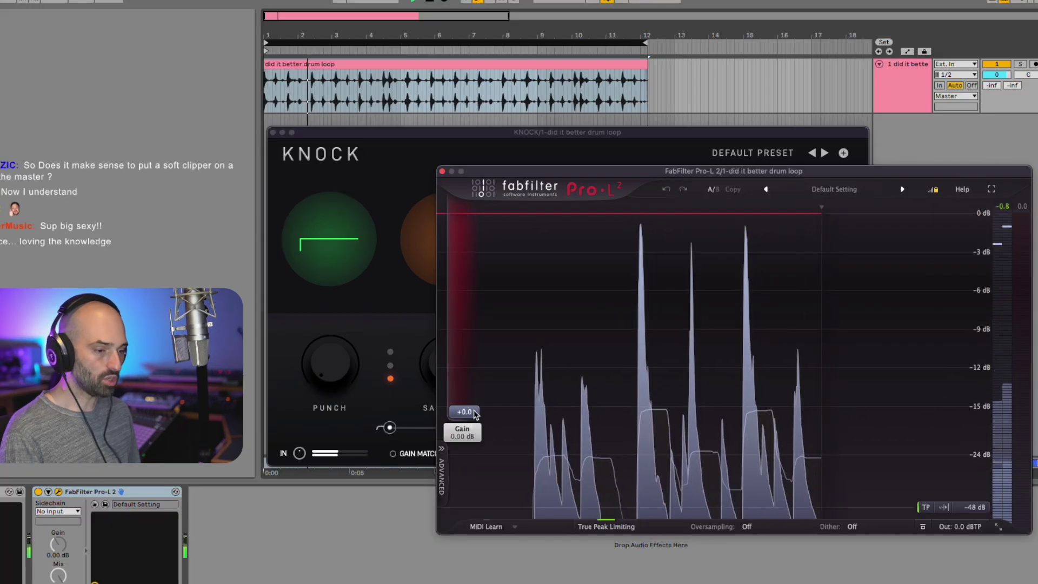
Push Pro-L 2's gain up to about +18 dB, then bring Knock back to the front
{"action": "left_click_drag", "start_coordinate": [474, 390], "coordinate": [478, 308]}
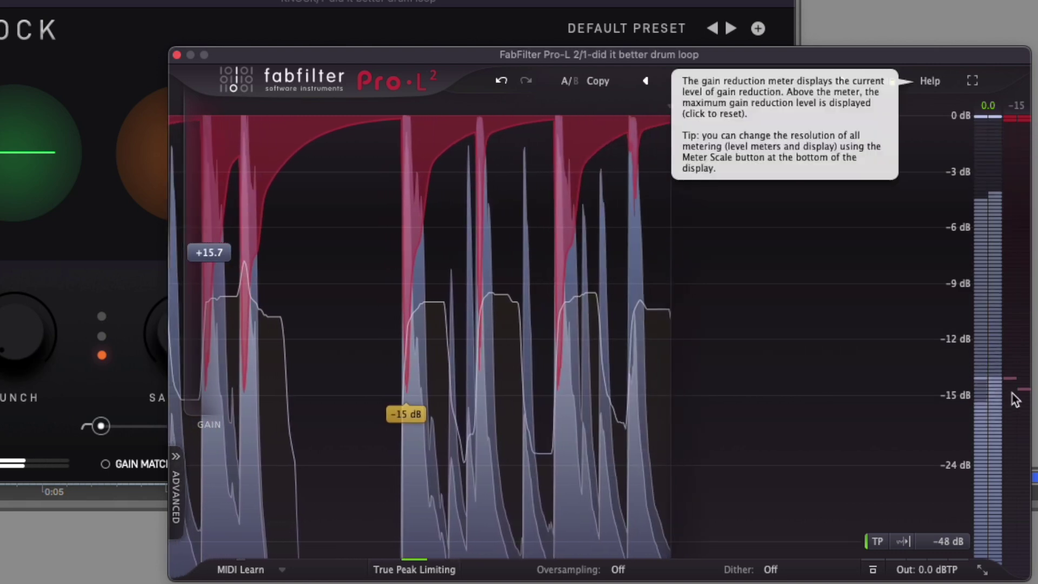
{"action": "left_click_drag", "start_coordinate": [220, 254], "coordinate": [229, 230]}
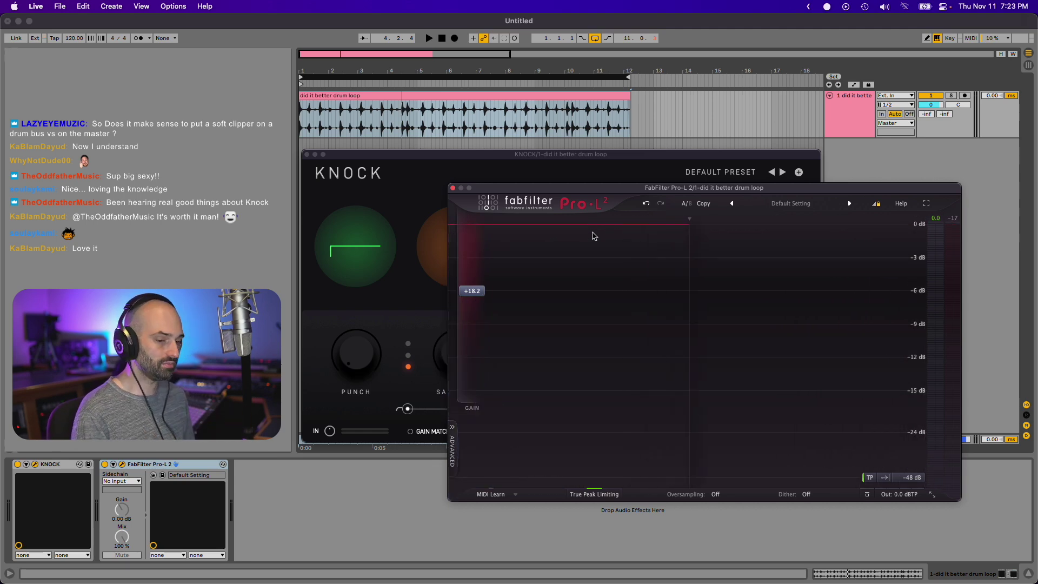
{"action": "left_click", "coordinate": [594, 171]}
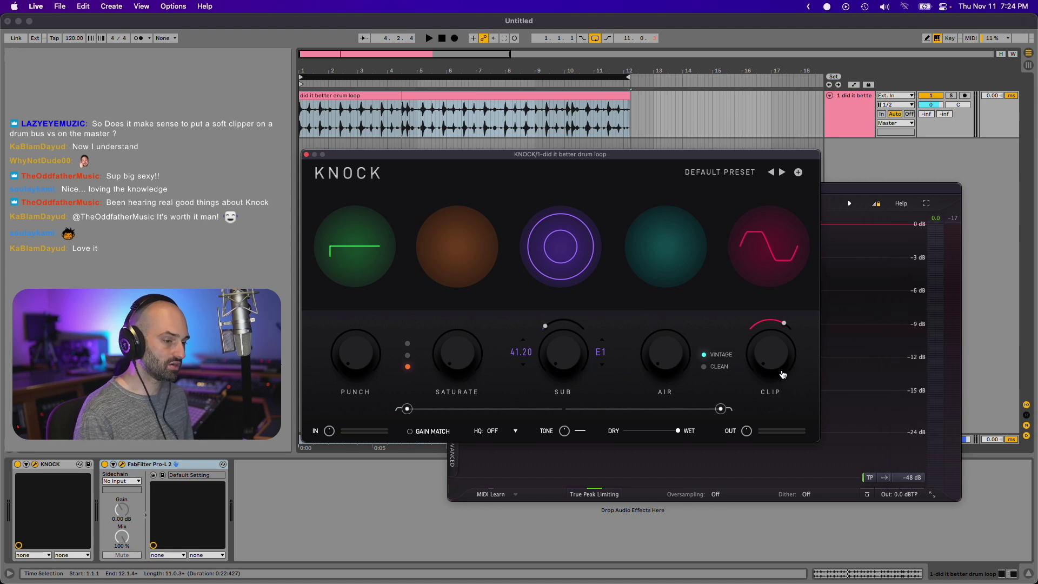
Replay the drum loop and turn Knock's CLIP amount up to 51
{"action": "key", "text": "space"}
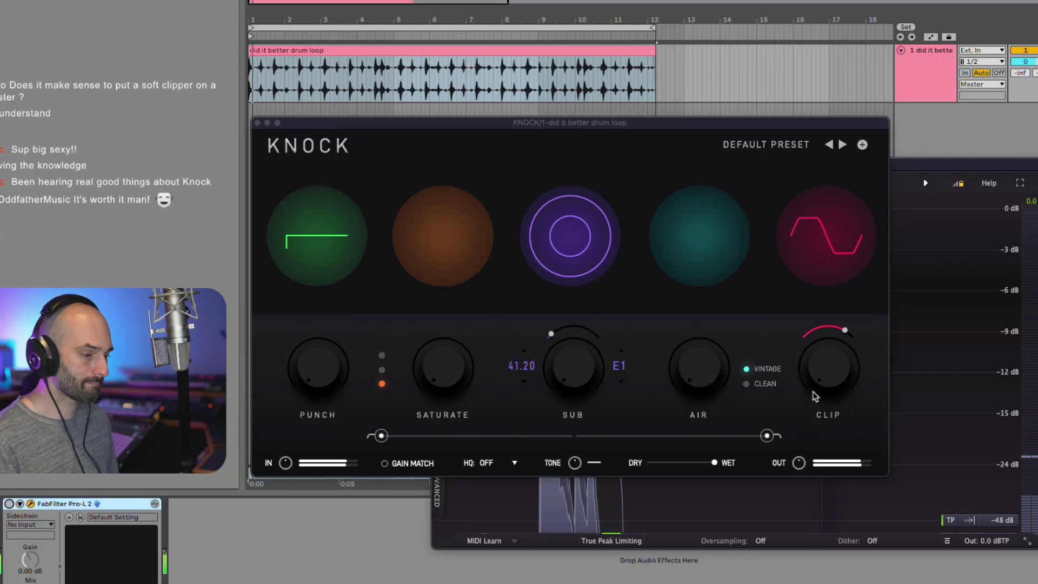
{"action": "left_click_drag", "start_coordinate": [773, 359], "coordinate": [774, 351]}
{"action": "left_click_drag", "start_coordinate": [833, 365], "coordinate": [840, 286]}
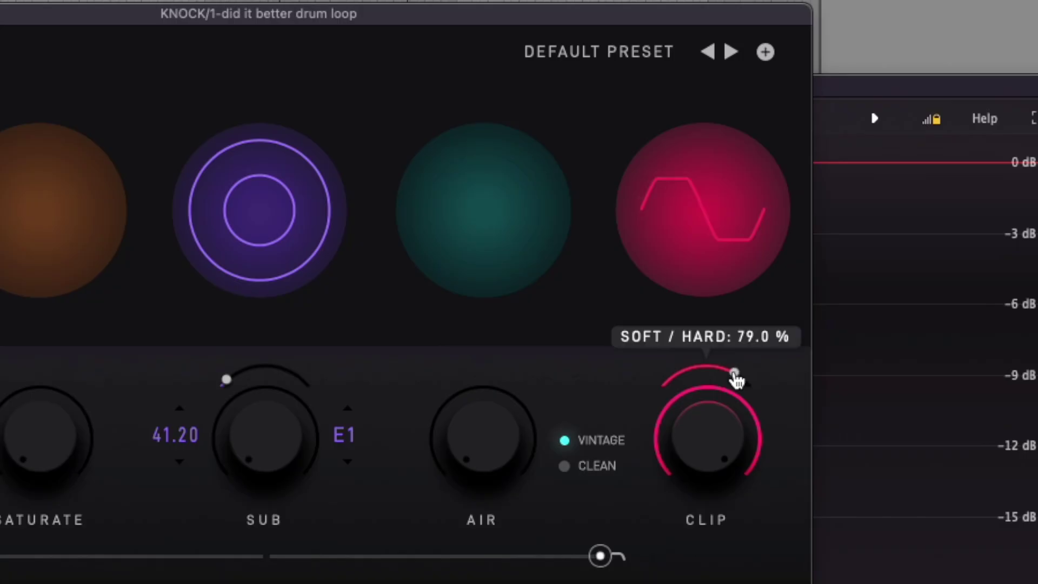
Sweep Knock's clip Soft/Hard balance between hard and soft, settling around 34%
{"action": "left_click_drag", "start_coordinate": [846, 330], "coordinate": [845, 335]}
{"action": "left_click_drag", "start_coordinate": [735, 380], "coordinate": [741, 239]}
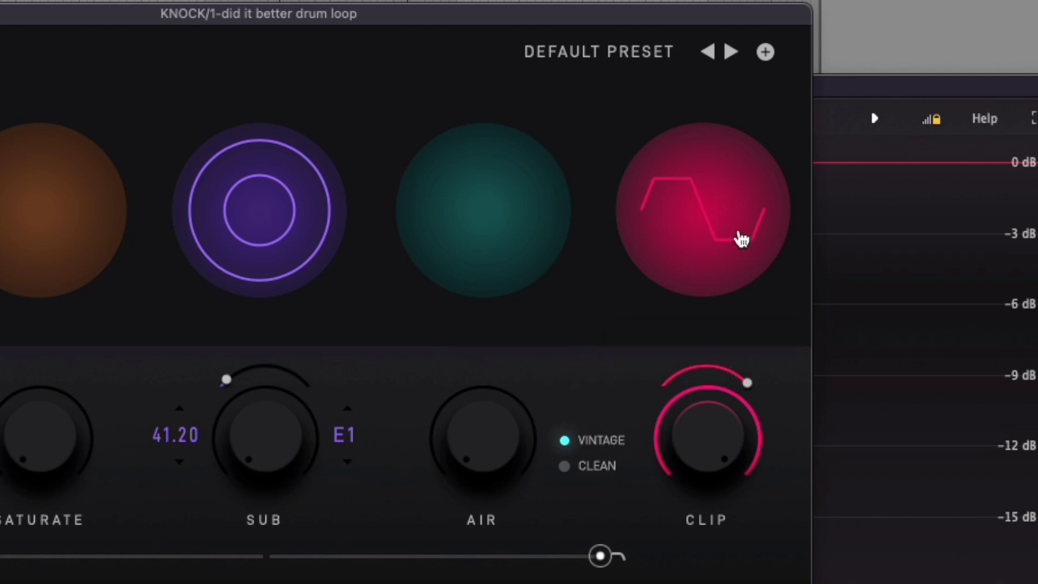
{"action": "left_click_drag", "start_coordinate": [733, 390], "coordinate": [547, 489]}
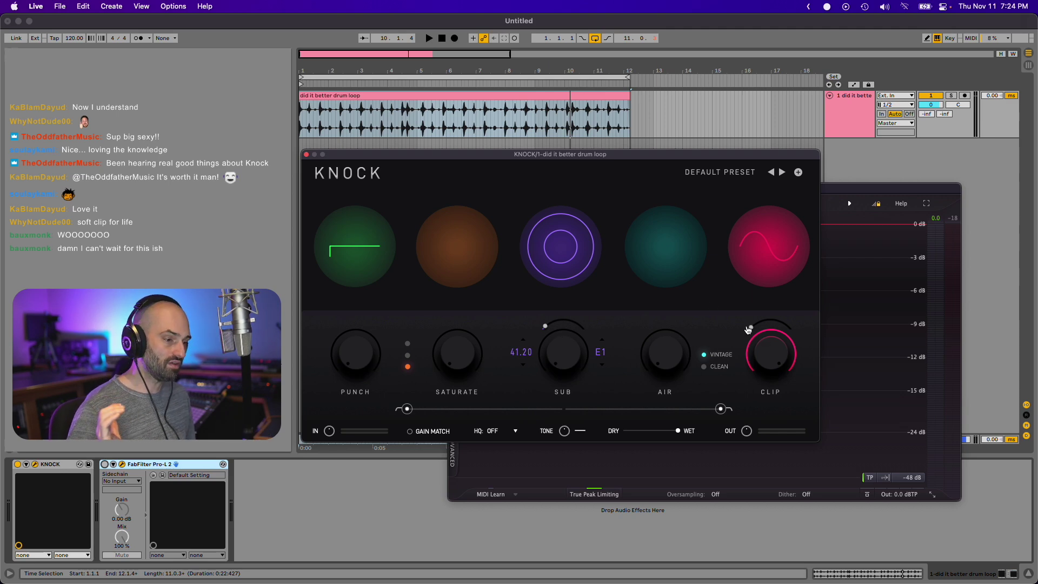
{"action": "left_click_drag", "start_coordinate": [748, 330], "coordinate": [778, 292]}
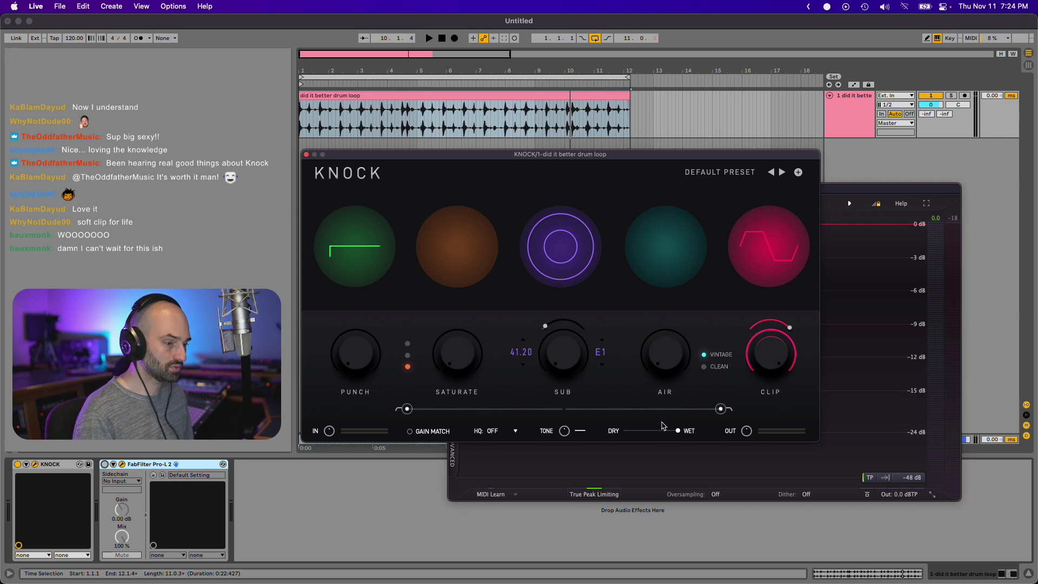
Replay the loop and leave Knock's clip Soft/Hard balance at 0% fully soft
{"action": "mouse_move", "coordinate": [791, 331]}
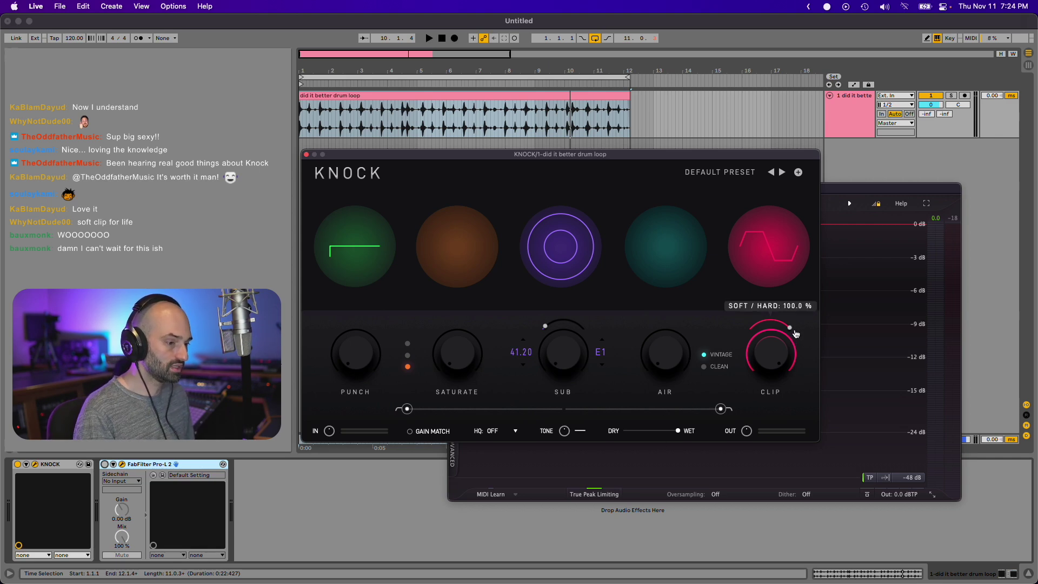
{"action": "key", "text": "space"}
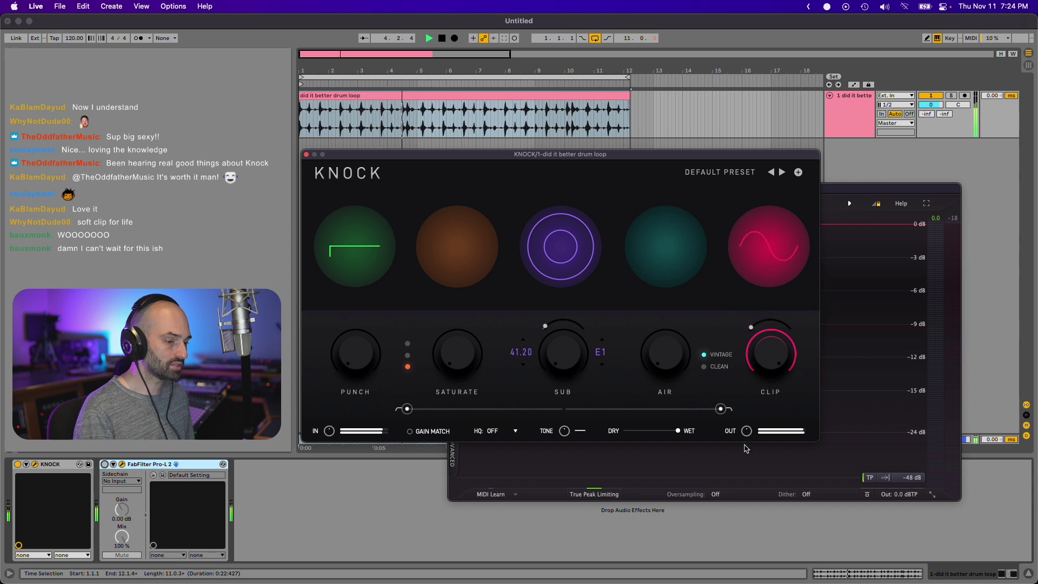
{"action": "left_click", "coordinate": [751, 328]}
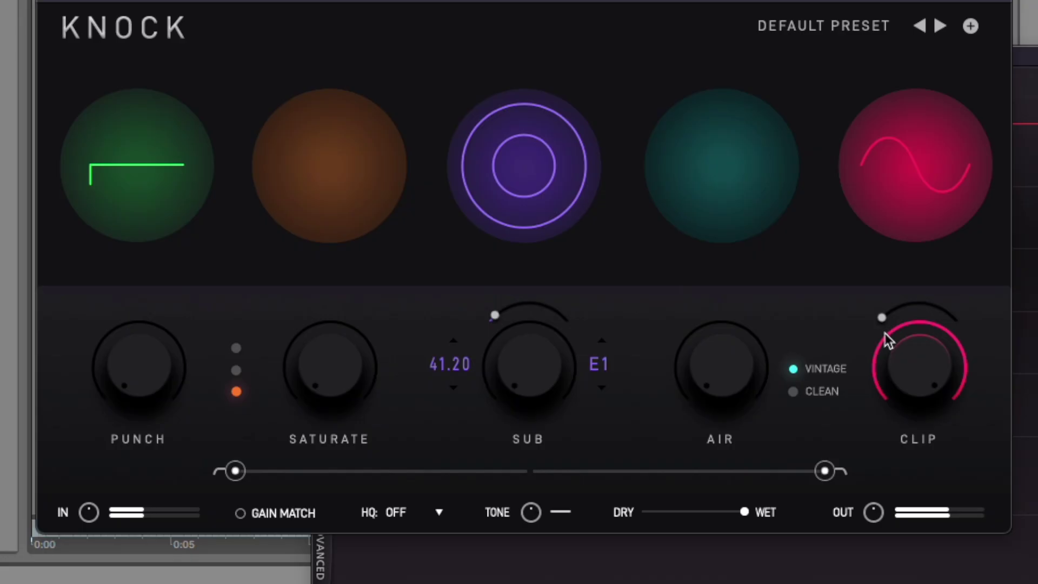
Set Knock's HQ to PRISTINE and its clip shape to 50% soft/hard, then replay the loop
{"action": "left_click", "coordinate": [505, 432]}
{"action": "left_click", "coordinate": [430, 563]}
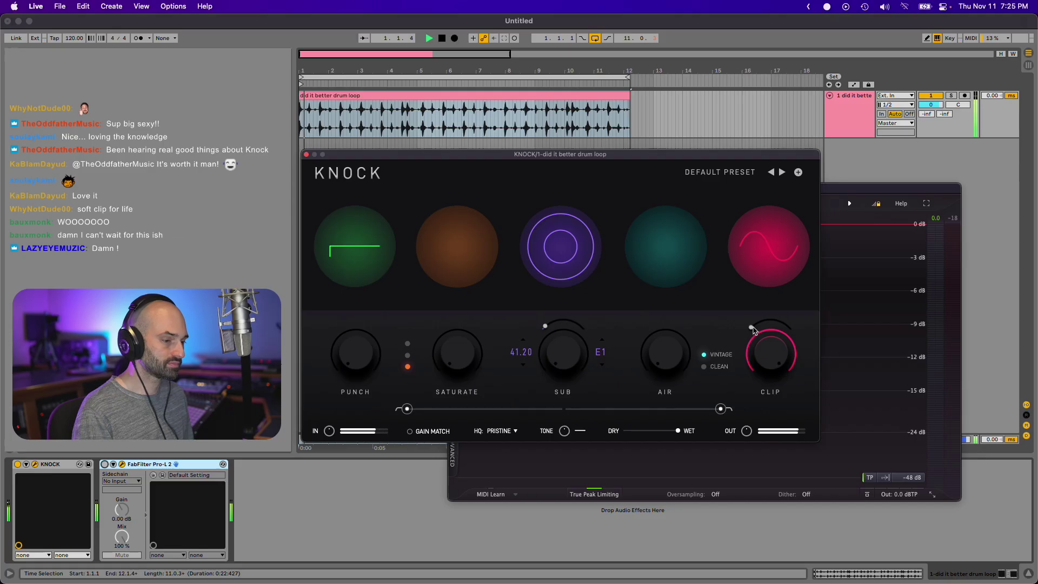
{"action": "mouse_move", "coordinate": [883, 324]}
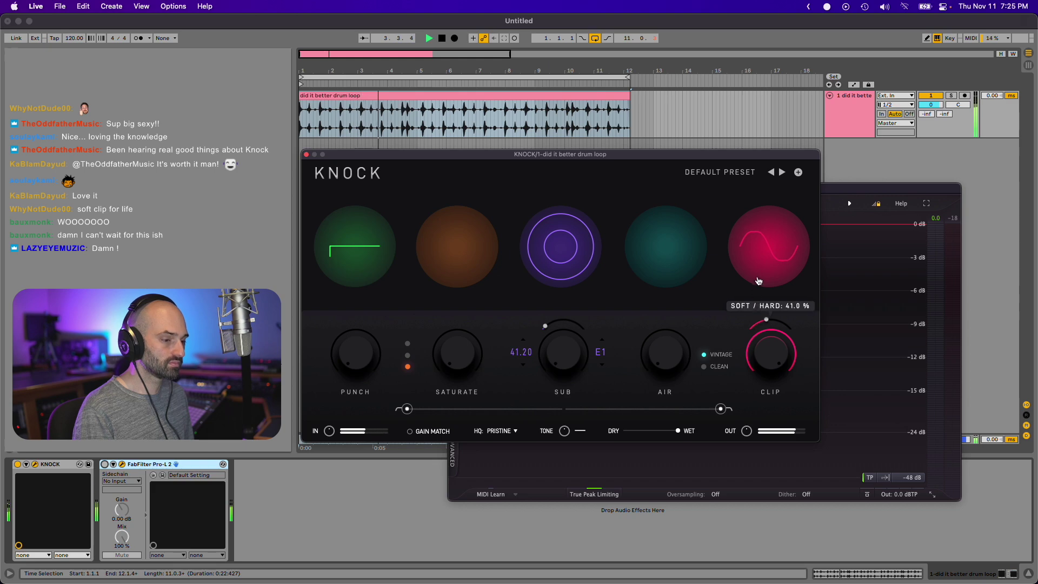
{"action": "left_click_drag", "start_coordinate": [758, 281], "coordinate": [758, 264]}
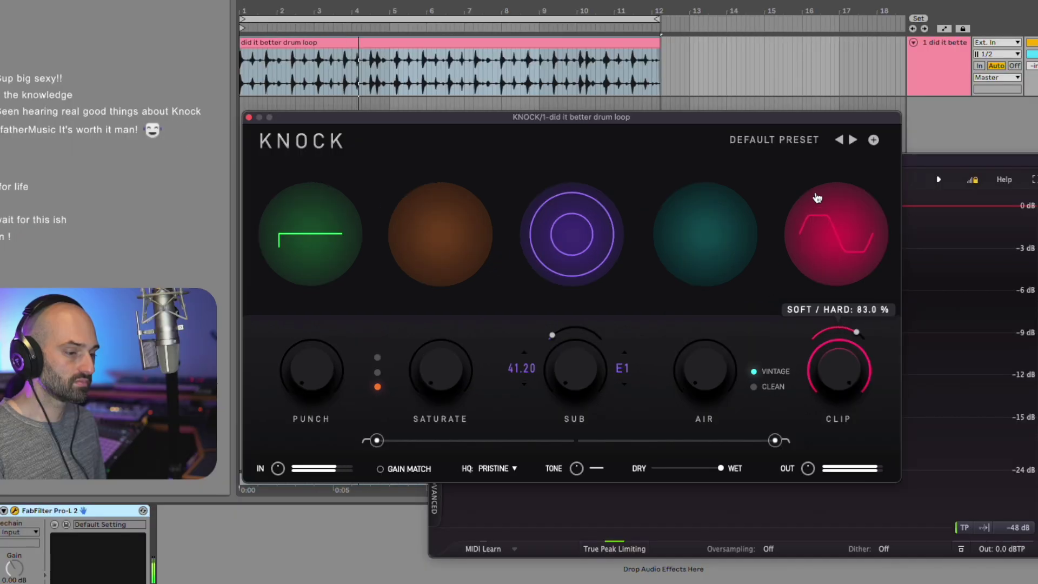
{"action": "left_click_drag", "start_coordinate": [817, 198], "coordinate": [838, 130]}
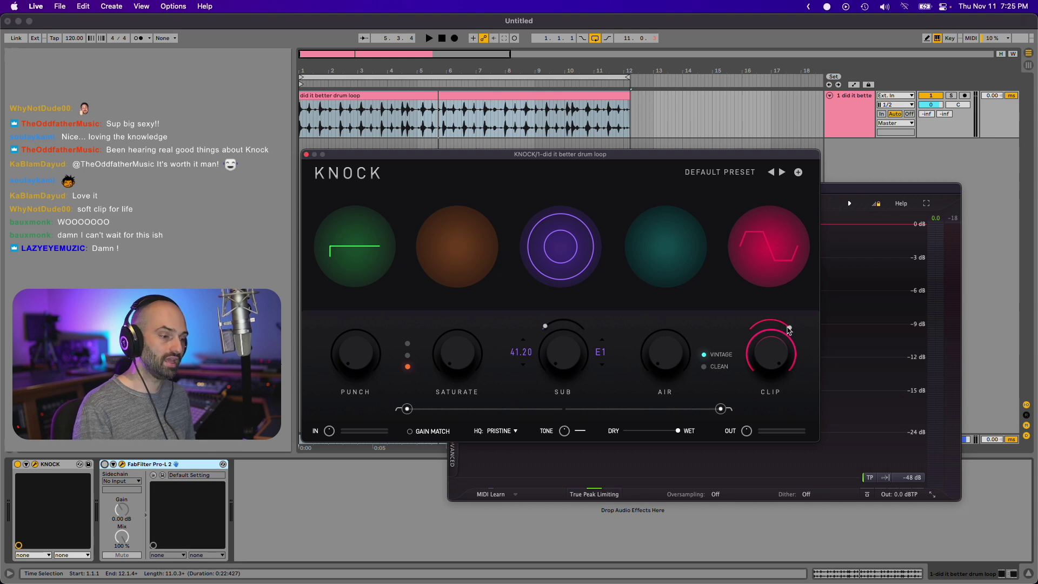
{"action": "left_click_drag", "start_coordinate": [789, 330], "coordinate": [709, 323]}
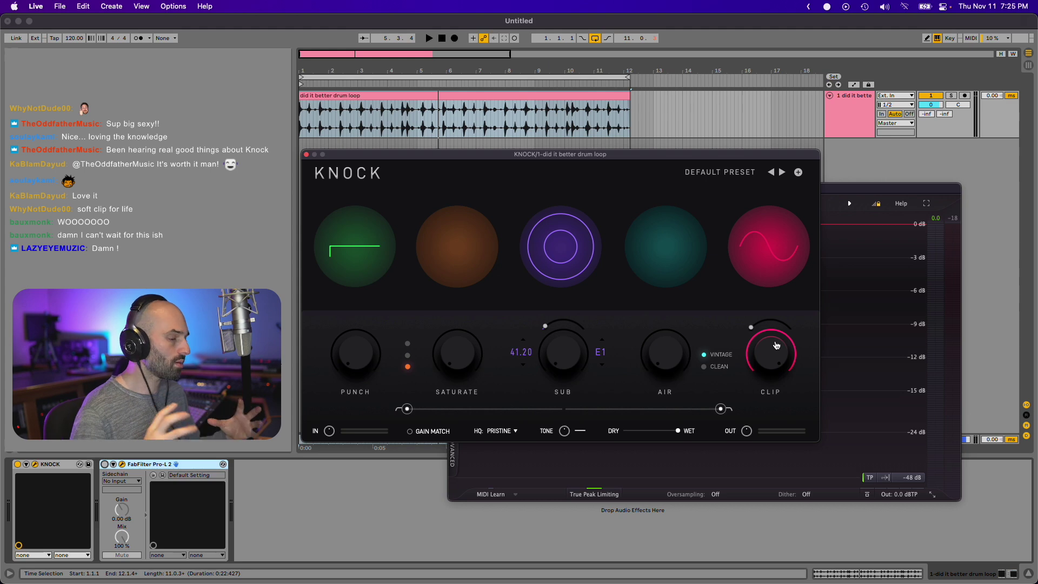
{"action": "left_click", "coordinate": [80, 468]}
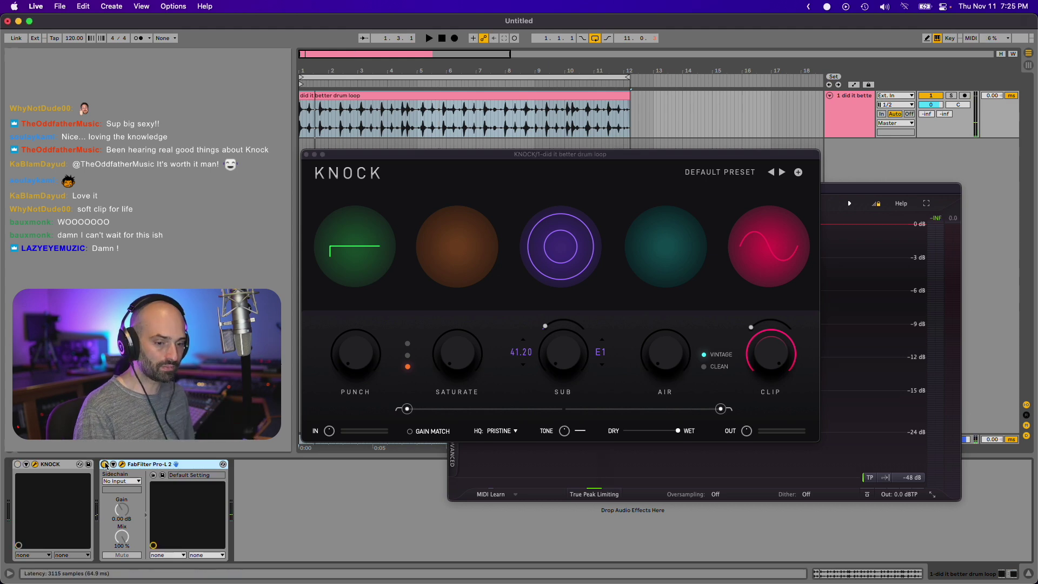
{"action": "key", "text": "space"}
Push Pro-L 2's gain to +30 dB, then switch Pro-L 2 off and Knock back on
{"action": "left_click", "coordinate": [922, 193]}
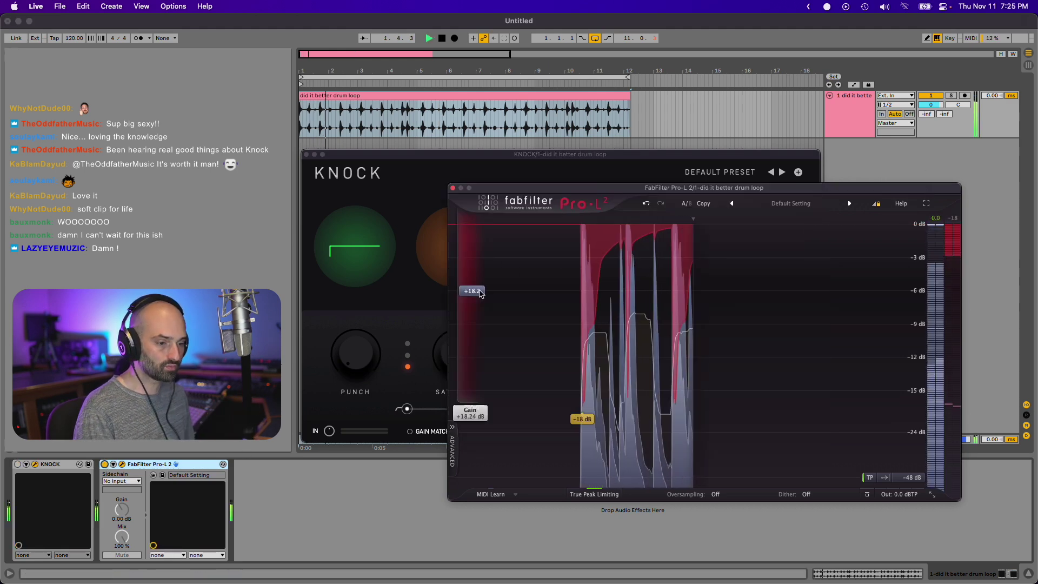
{"action": "left_click_drag", "start_coordinate": [480, 293], "coordinate": [496, 187]}
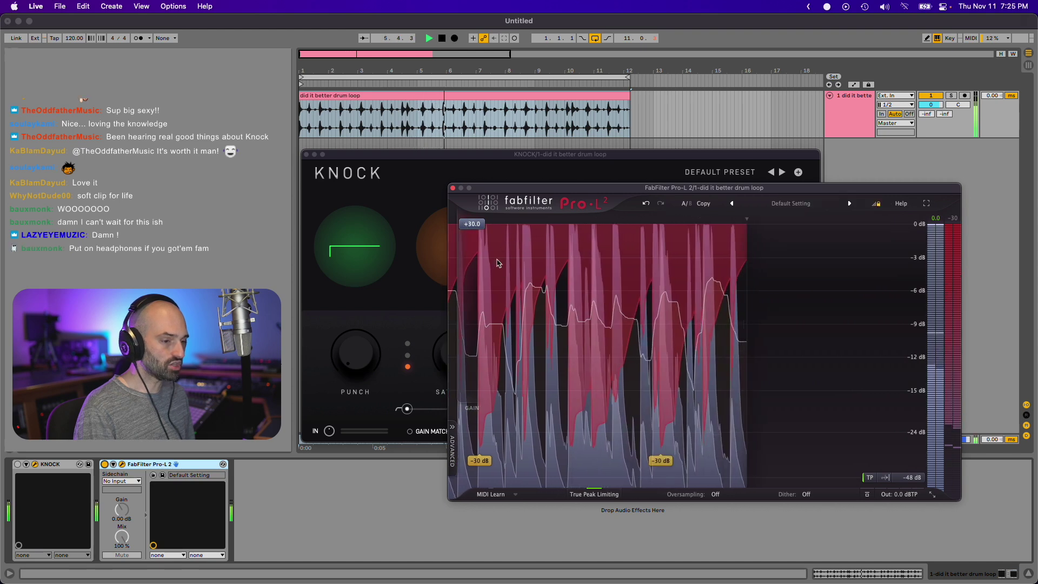
{"action": "left_click", "coordinate": [105, 464]}
{"action": "left_click", "coordinate": [18, 465]}
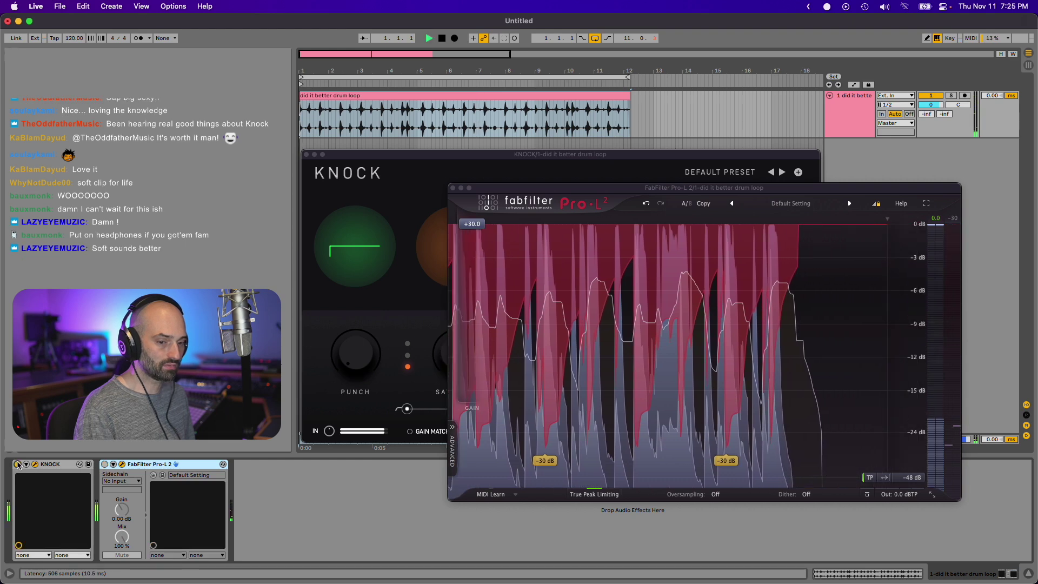
{"action": "left_click", "coordinate": [621, 156]}
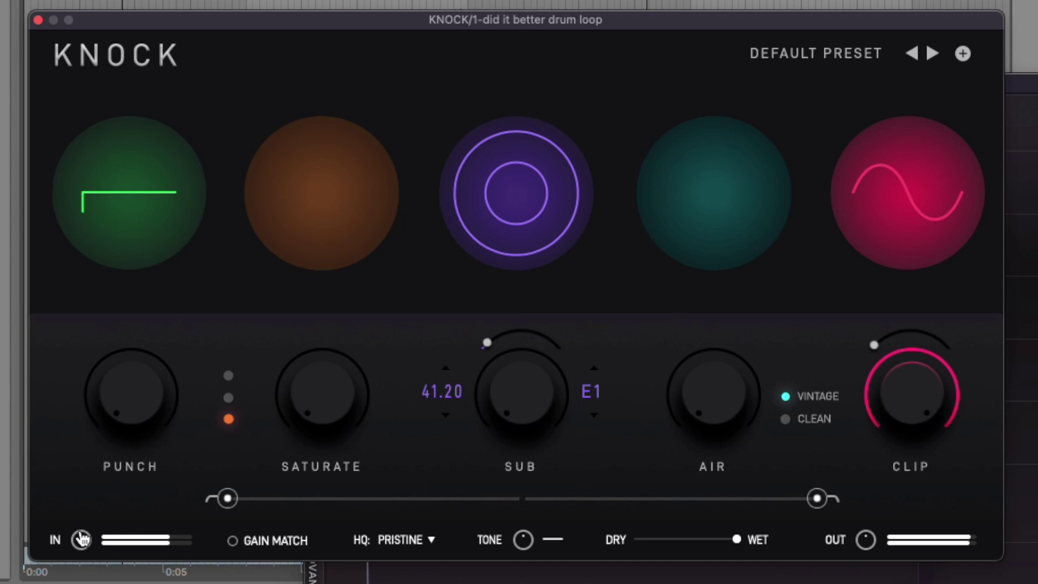
Raise Knock's IN level to about 3.7 dB
{"action": "mouse_move", "coordinate": [330, 431]}
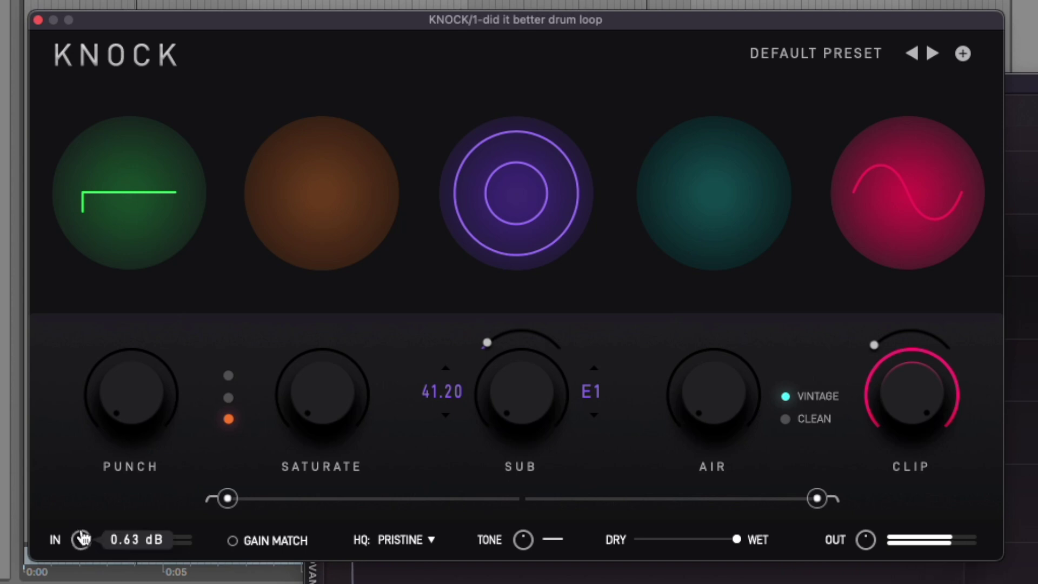
{"action": "left_click_drag", "start_coordinate": [83, 537], "coordinate": [84, 509]}
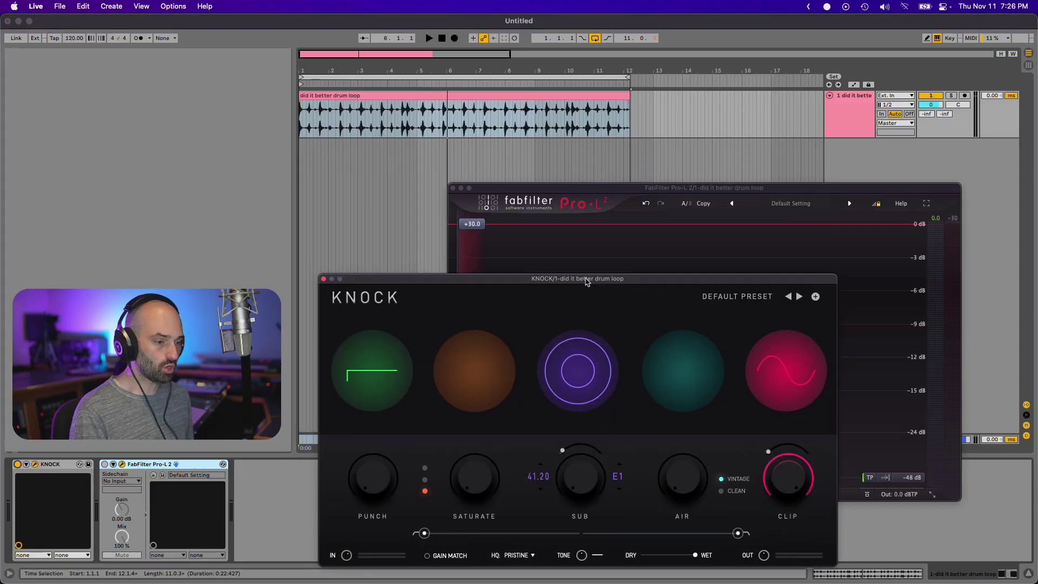
Reset Knock's clip amount, move its window over the limiter, and restart playback
{"action": "left_click", "coordinate": [774, 464]}
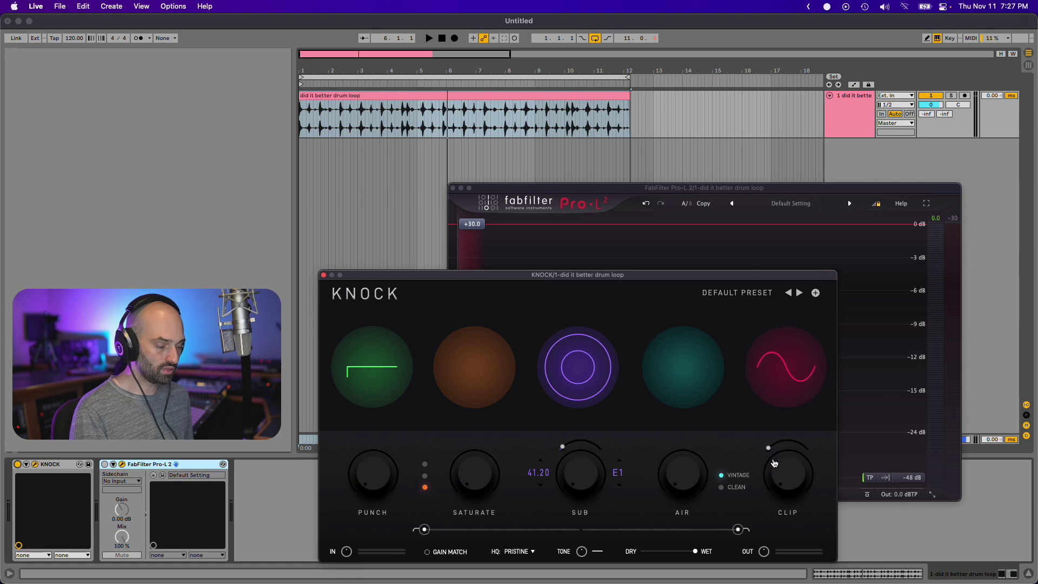
{"action": "left_click", "coordinate": [704, 218]}
{"action": "mouse_move", "coordinate": [477, 227]}
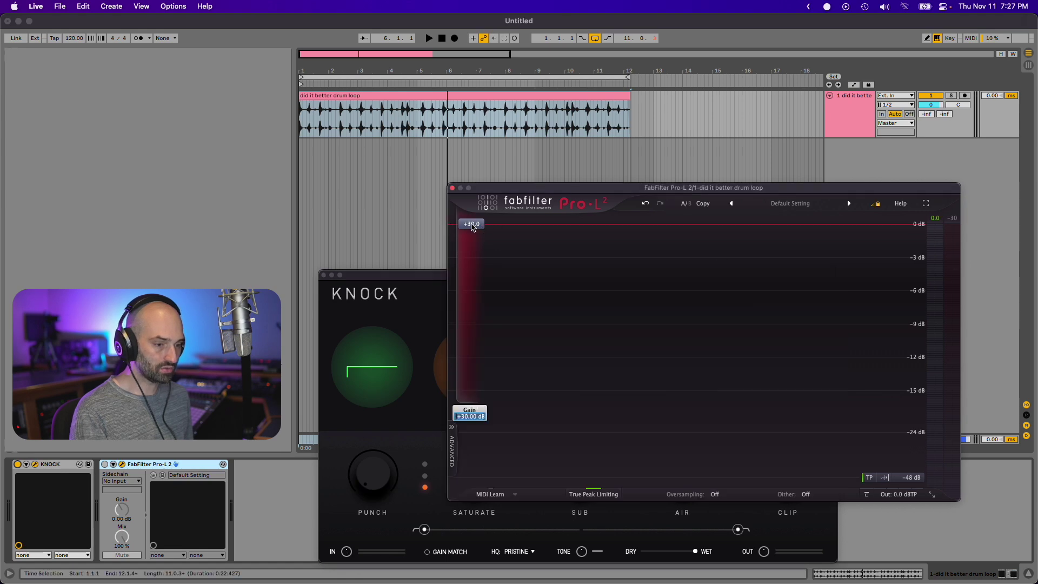
{"action": "left_click_drag", "start_coordinate": [444, 276], "coordinate": [441, 194]}
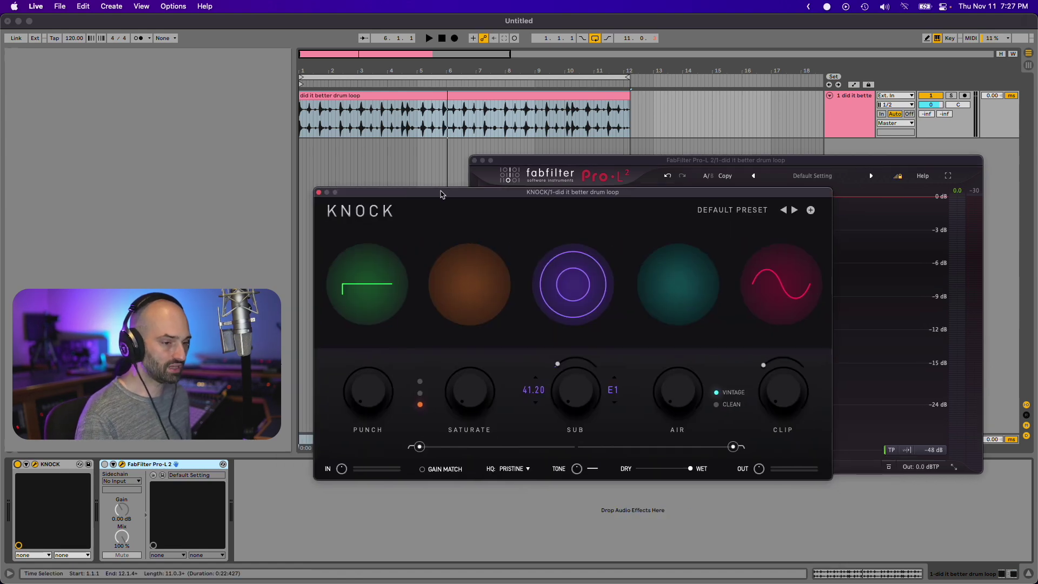
{"action": "left_click", "coordinate": [367, 78]}
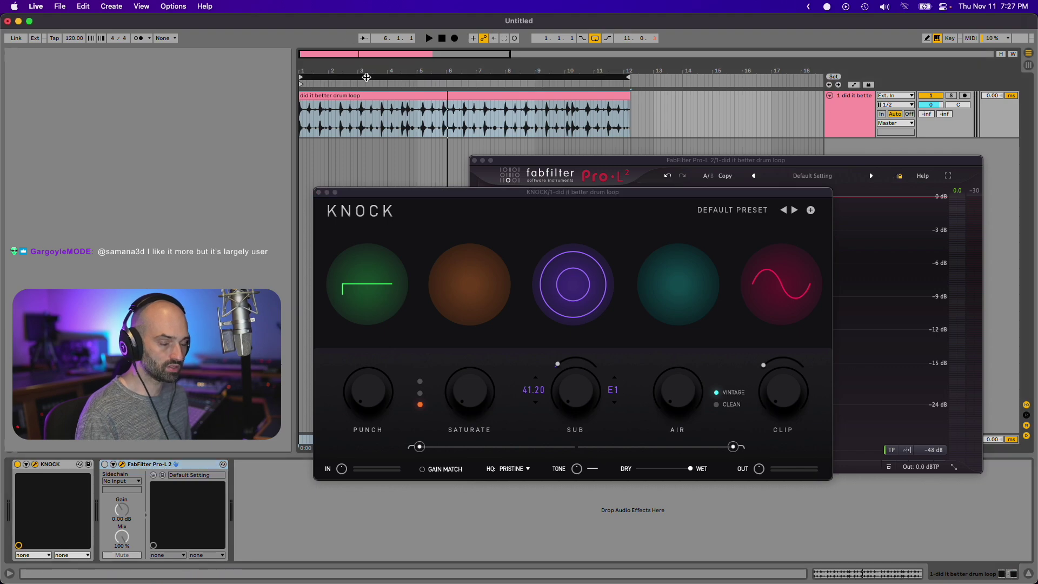
{"action": "key", "text": "space"}
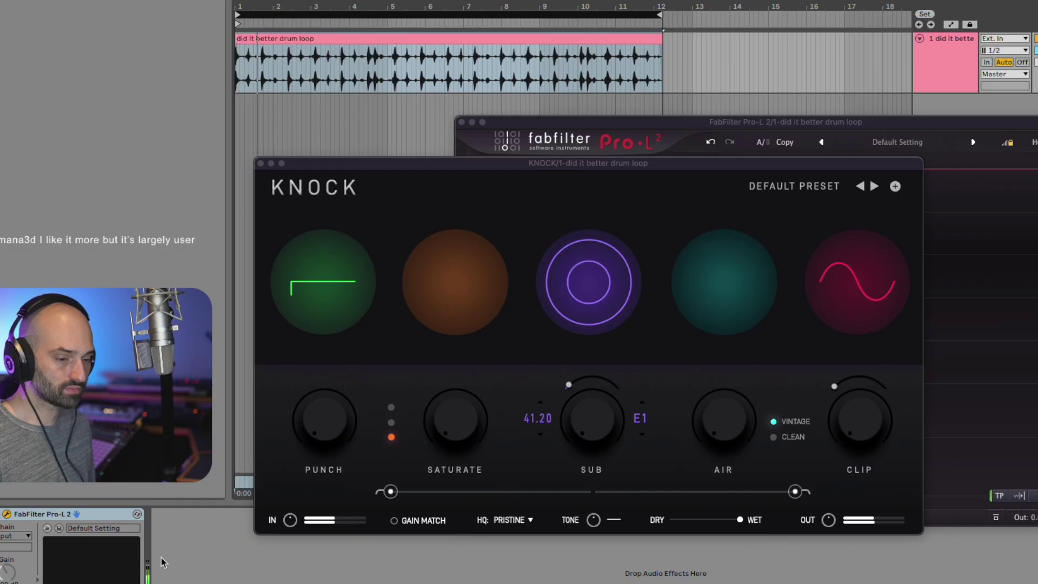
Drive Knock's input to 9 dB, clip to 14, and Air to 30 in Clean character
{"action": "left_click_drag", "start_coordinate": [299, 532], "coordinate": [283, 466]}
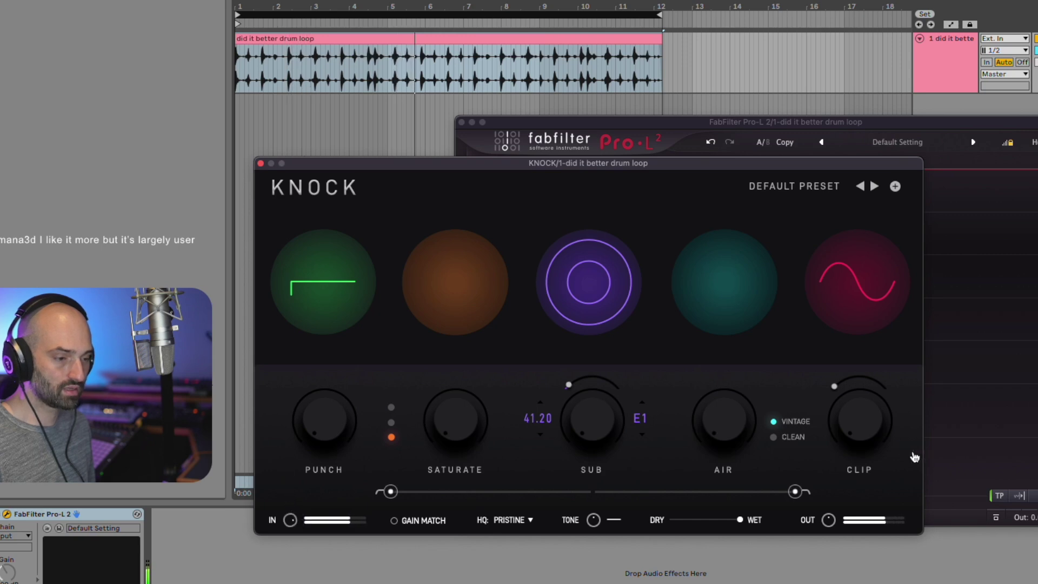
{"action": "left_click_drag", "start_coordinate": [872, 418], "coordinate": [872, 411]}
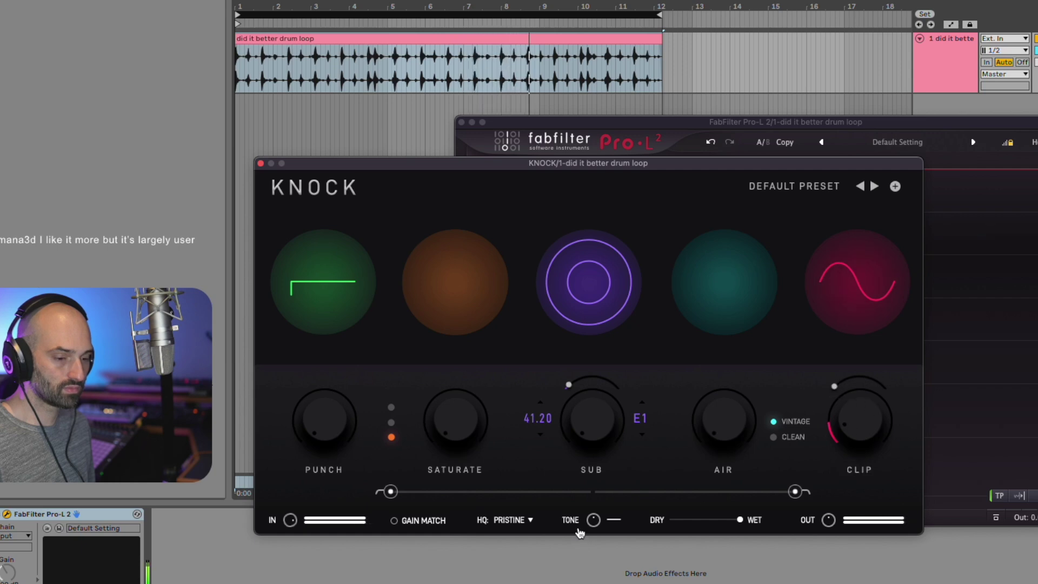
{"action": "left_click_drag", "start_coordinate": [725, 433], "coordinate": [781, 431]}
{"action": "left_click", "coordinate": [774, 436]}
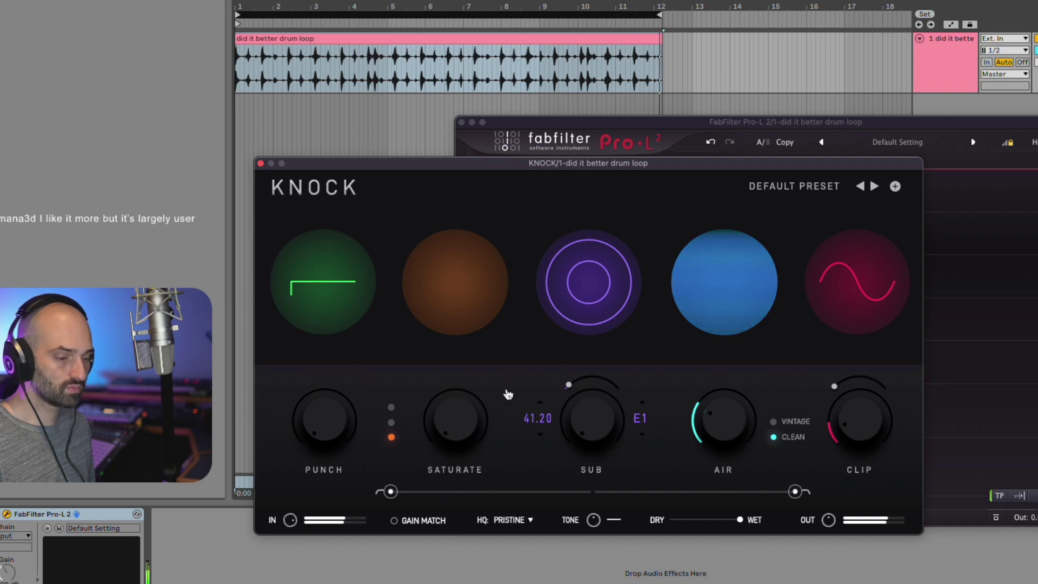
Boost Knock's Sub with about 46% decay and raise Punch to 13 in a new mode
{"action": "left_click_drag", "start_coordinate": [581, 416], "coordinate": [572, 294]}
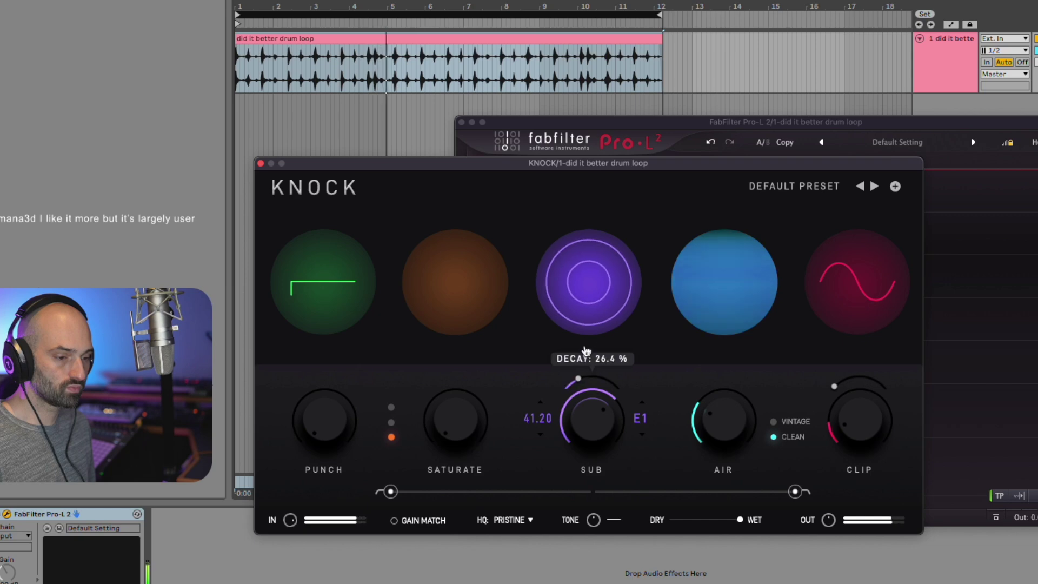
{"action": "left_click_drag", "start_coordinate": [586, 350], "coordinate": [574, 369]}
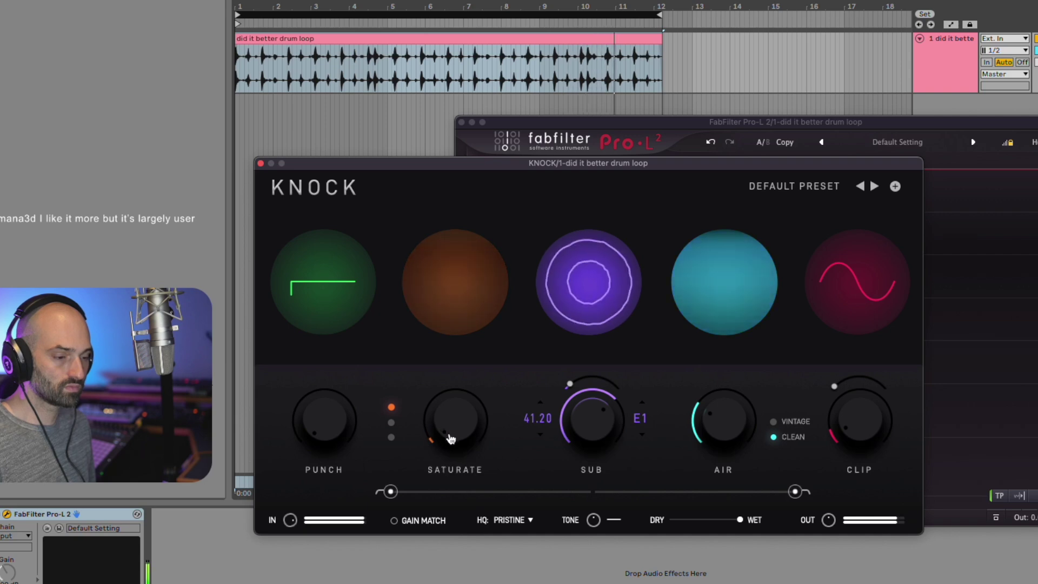
{"action": "left_click", "coordinate": [392, 437]}
{"action": "left_click_drag", "start_coordinate": [348, 428], "coordinate": [346, 415]}
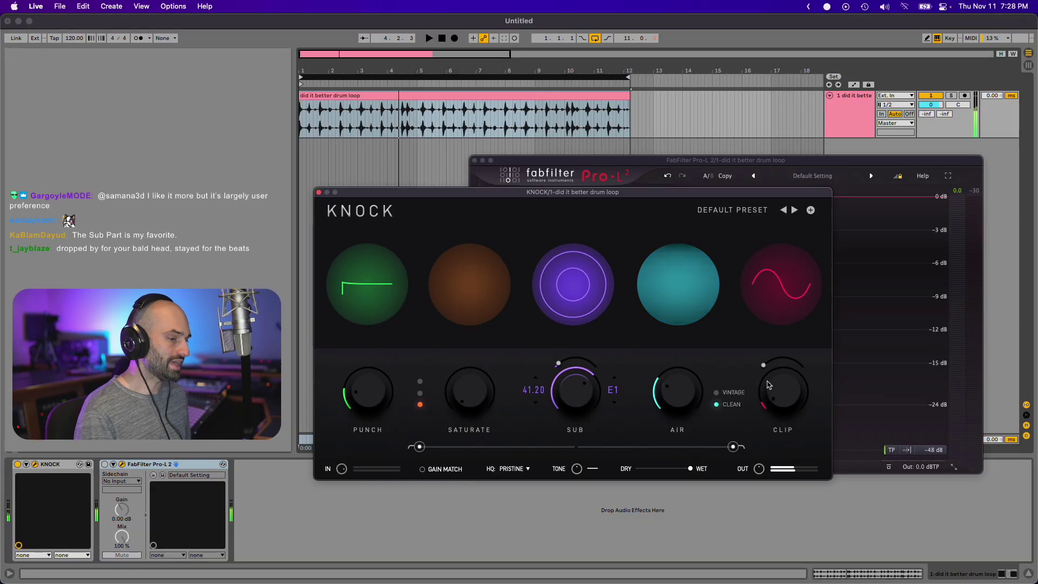
{"action": "left_click_drag", "start_coordinate": [762, 161], "coordinate": [766, 156]}
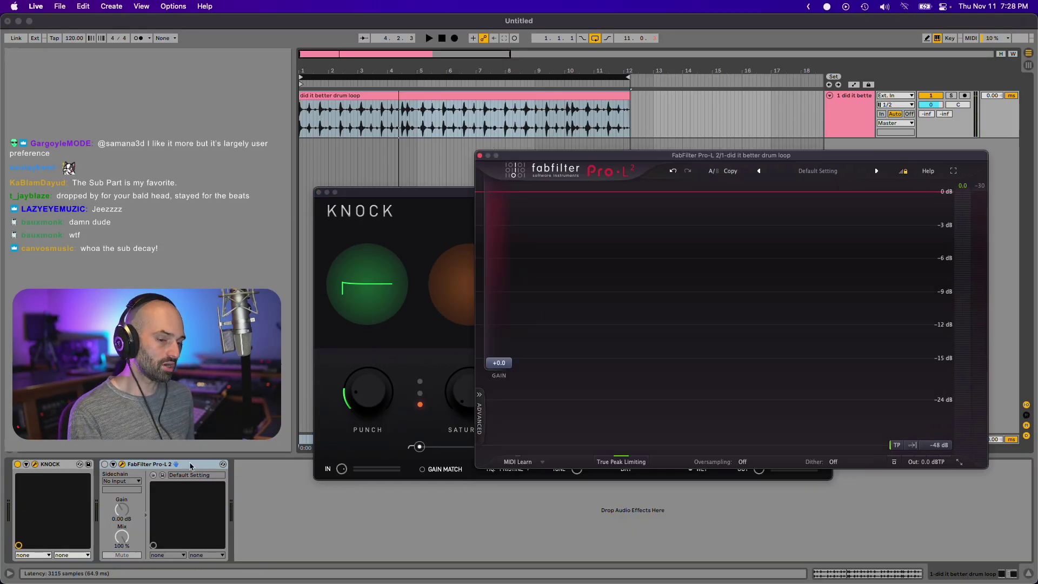
Play the drum loop from bar 1 in the main Live window, then stop it
{"action": "left_click", "coordinate": [113, 468]}
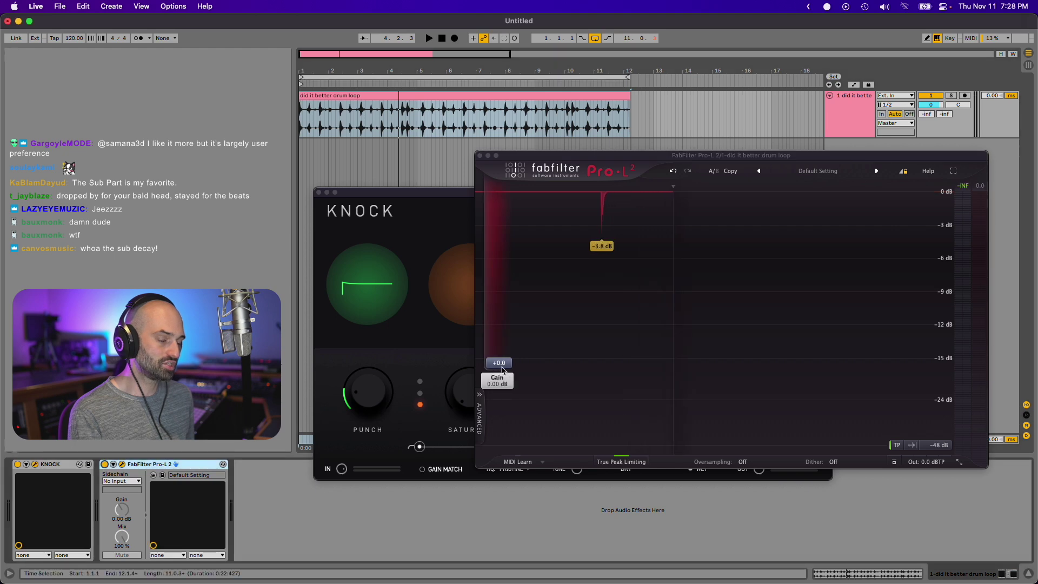
{"action": "key", "text": "space"}
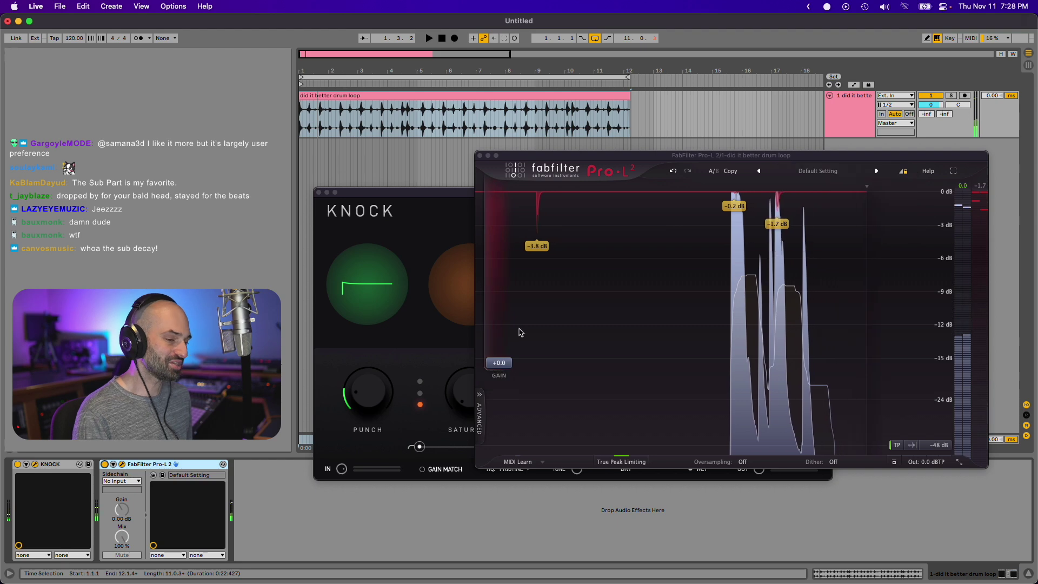
{"action": "key", "text": "super+grave"}
Push Pro-L 2's gain up to about +21.9 dB while the loop plays
{"action": "left_click", "coordinate": [701, 155]}
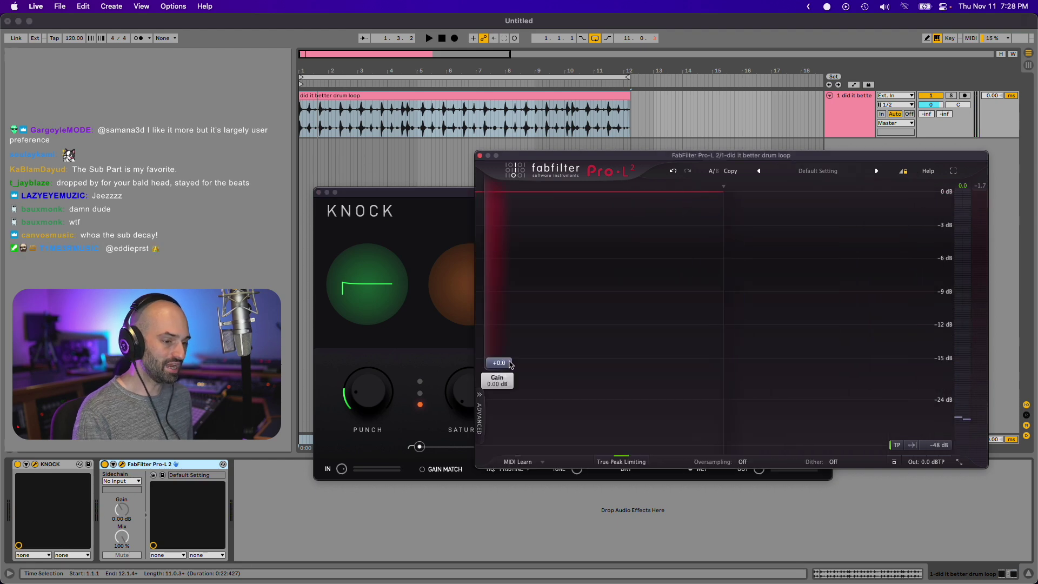
{"action": "key", "text": "space"}
{"action": "left_click_drag", "start_coordinate": [508, 365], "coordinate": [506, 238]}
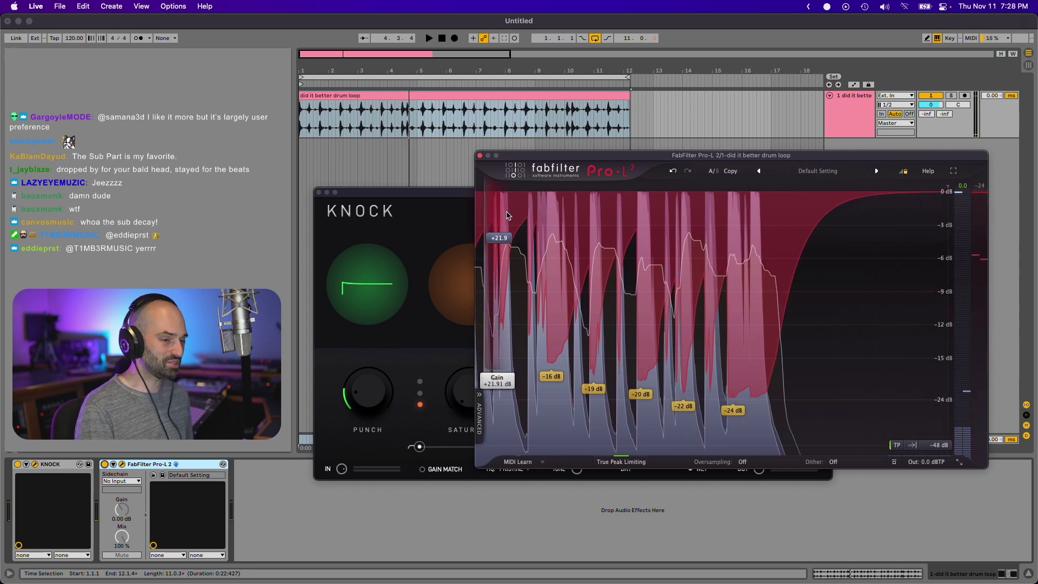
{"action": "key", "text": "space"}
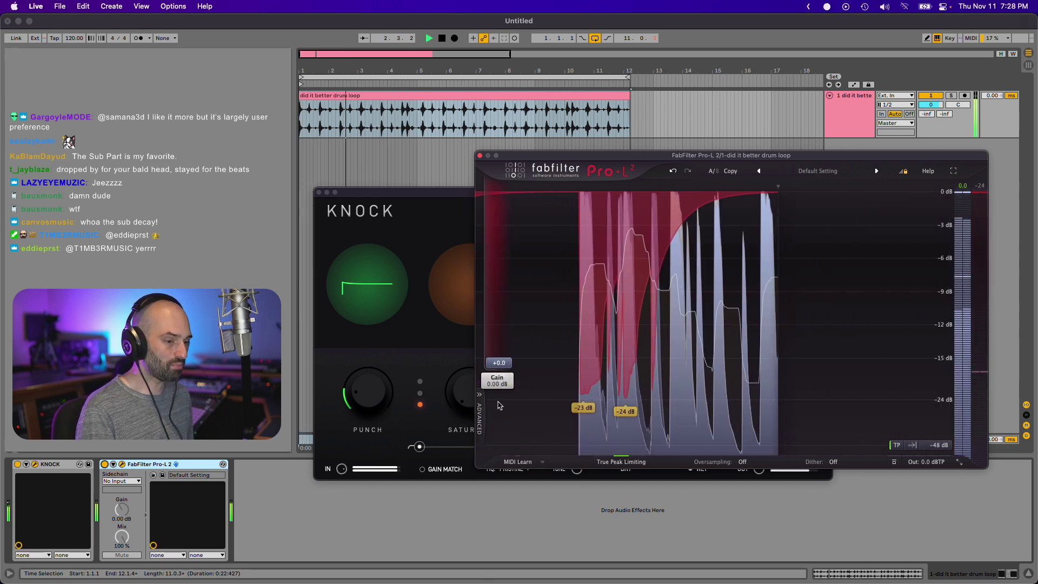
Set Pro-L 2's gain to a gentle +3.3 dB, then stop playback
{"action": "left_click_drag", "start_coordinate": [499, 363], "coordinate": [508, 319]}
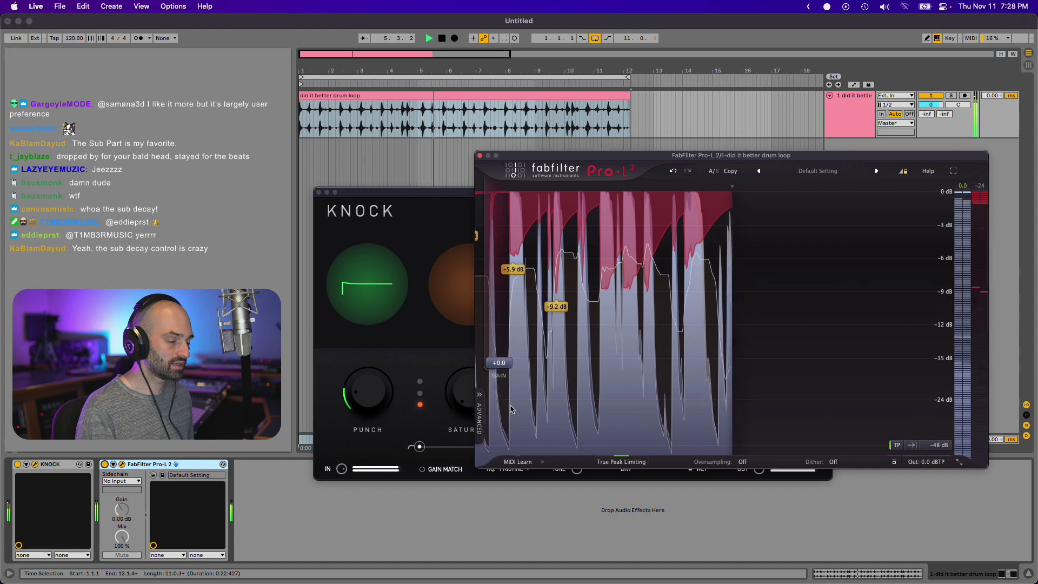
{"action": "key", "text": "space"}
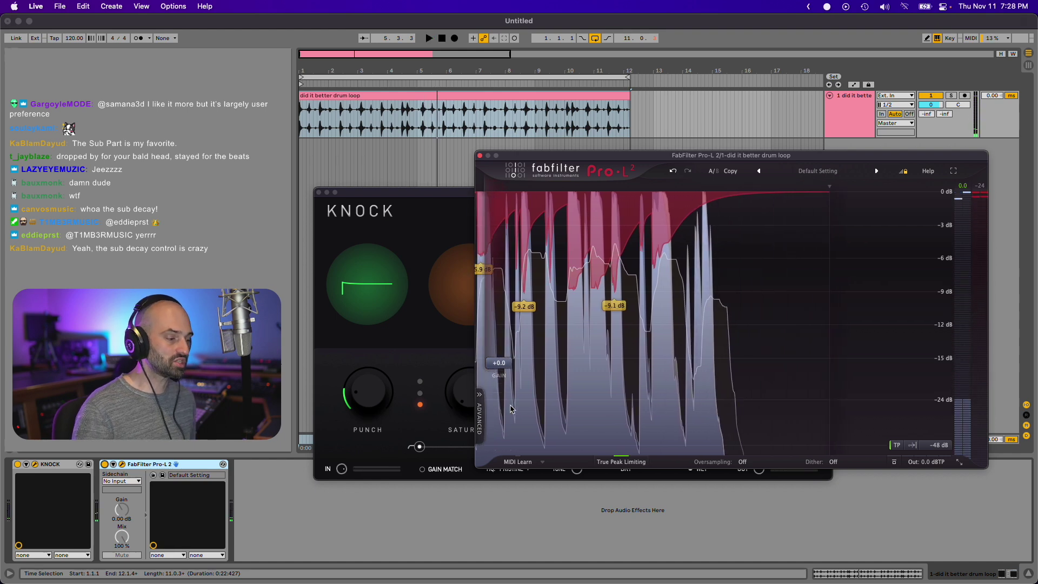